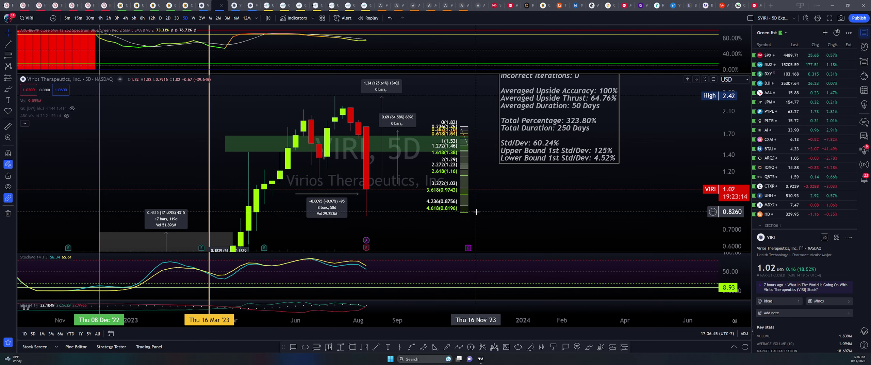
- Switch to the VIRI 2-day chart and examine price against the regression channel and the lowest yellow zone
scroll(466, 218, down, 3)
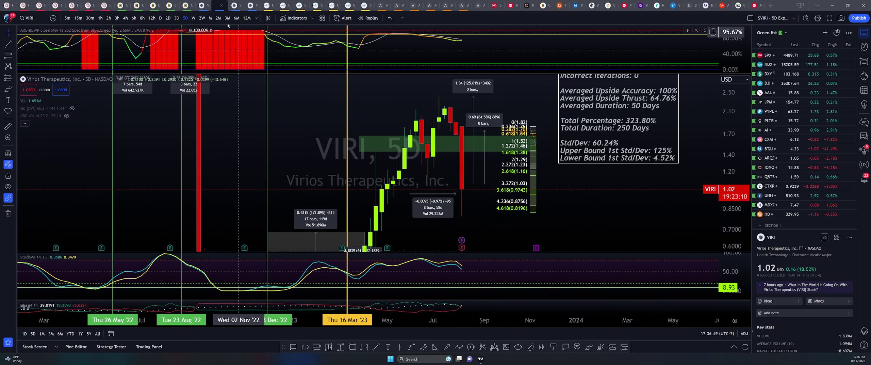
click(206, 6)
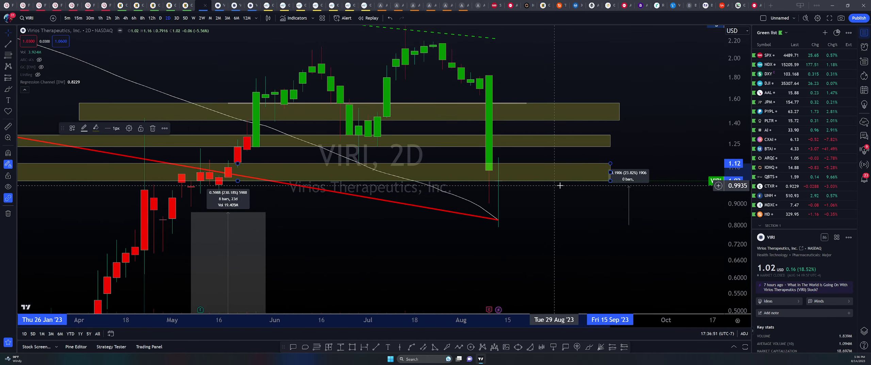
scroll(691, 254, down, 3)
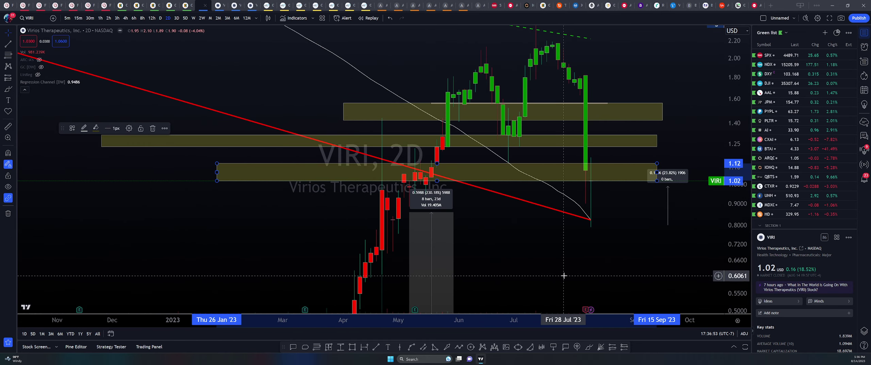
scroll(575, 225, down, 5)
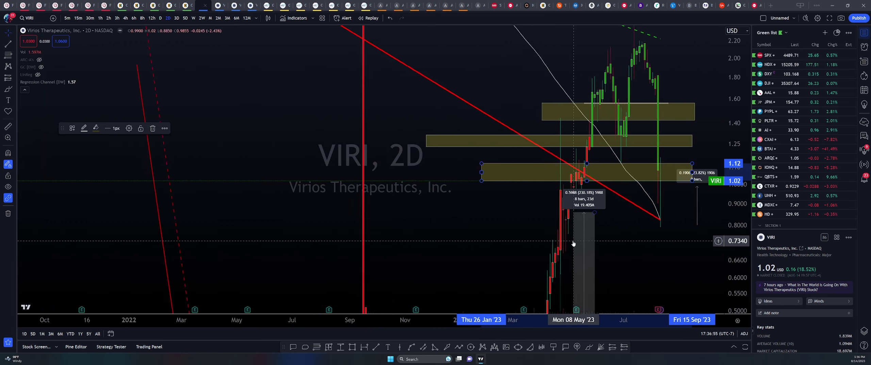
drag(747, 113, 411, 198)
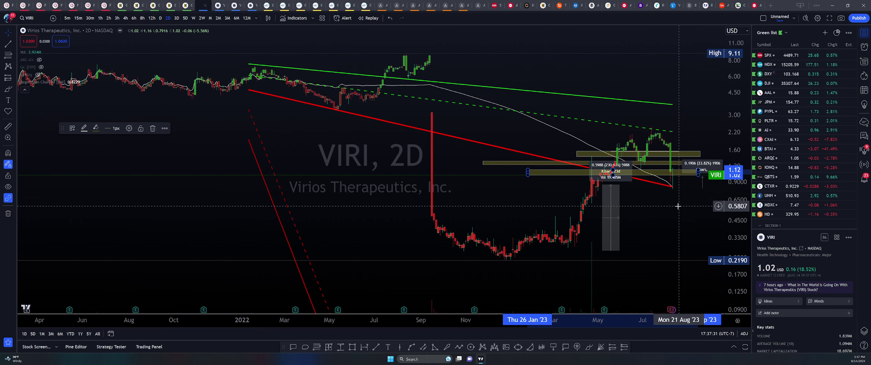
mouse_move(682, 204)
mouse_down()
mouse_move(519, 231)
mouse_move(579, 231)
mouse_up()
drag(748, 239, 745, 299)
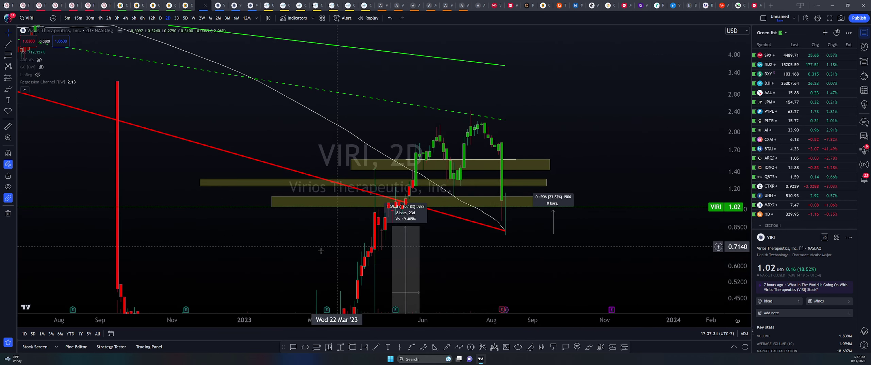
click(520, 197)
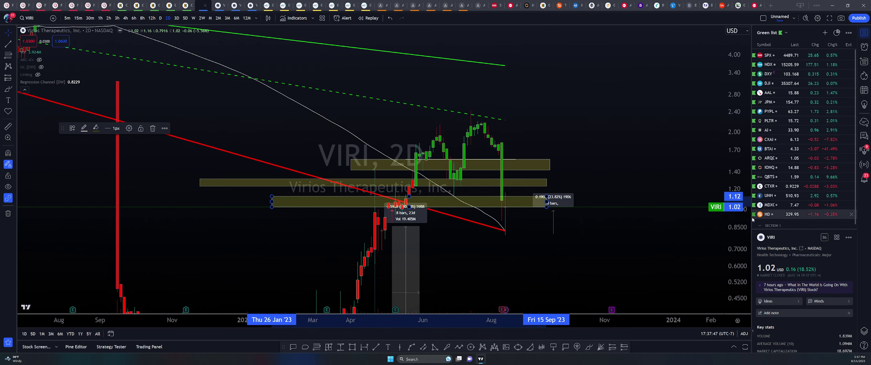
click(577, 219)
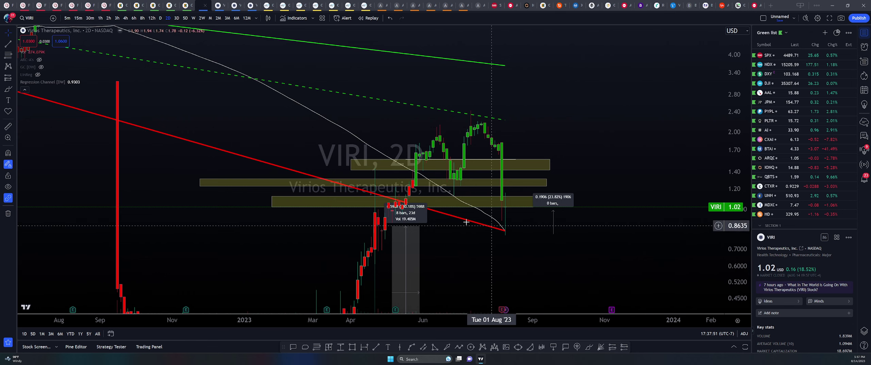
click(513, 199)
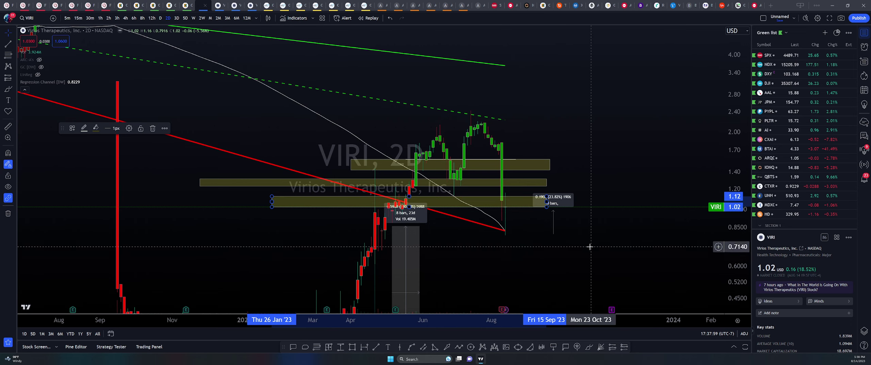
- Switch to the VIRI 5-day chart and move the expansion-to-contraction statistics note lower on the price pane
click(218, 5)
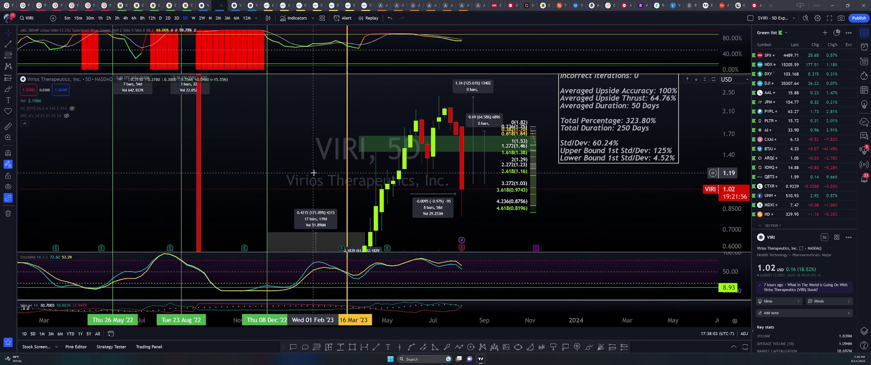
scroll(313, 172, down, 5)
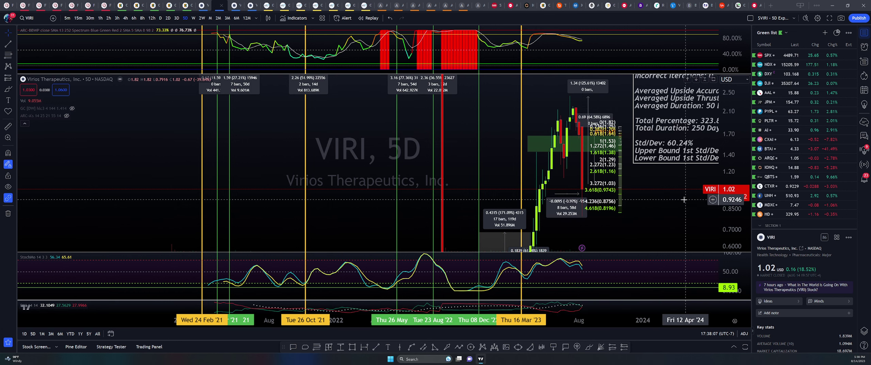
scroll(633, 153, up, 3)
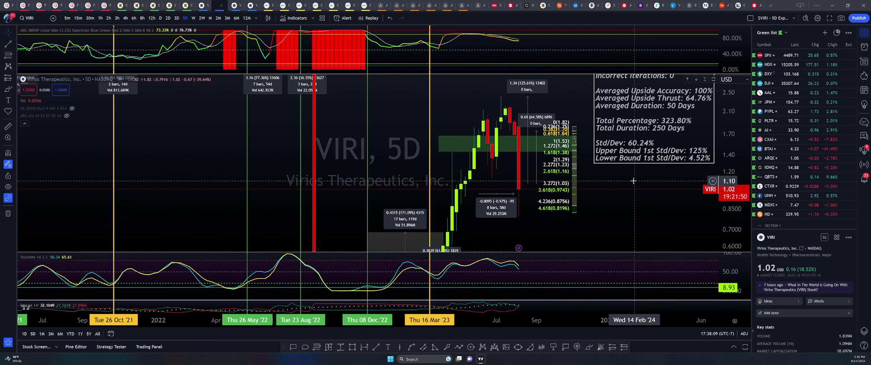
drag(637, 133, 642, 156)
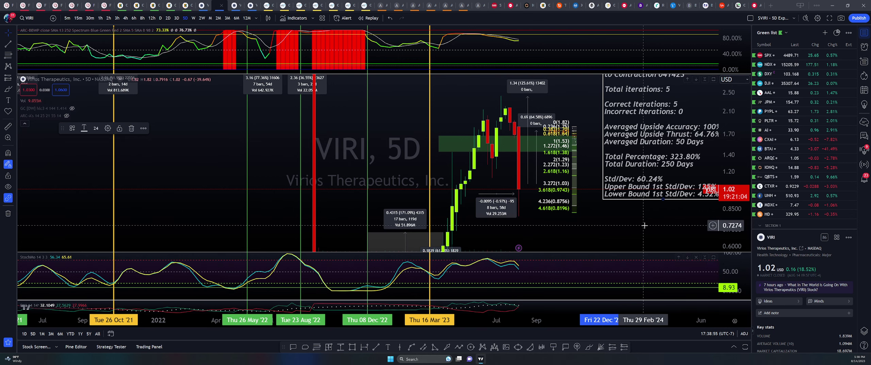
- Examine the full statistics note and highlight the 125.61% price range projection against the wider price history
scroll(586, 226, right, 3)
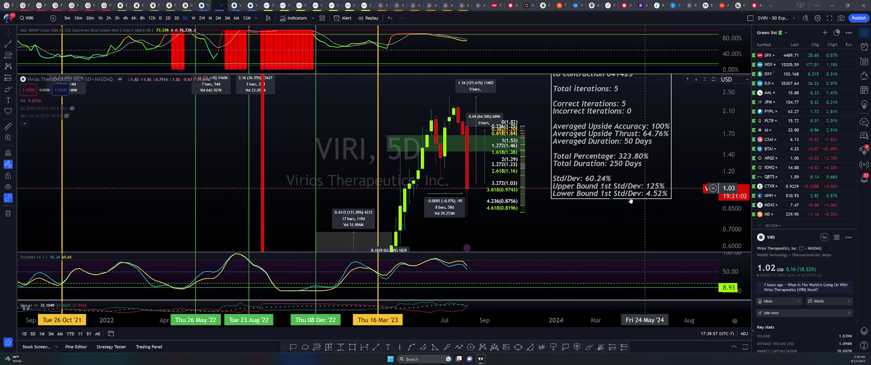
scroll(568, 226, left, 2)
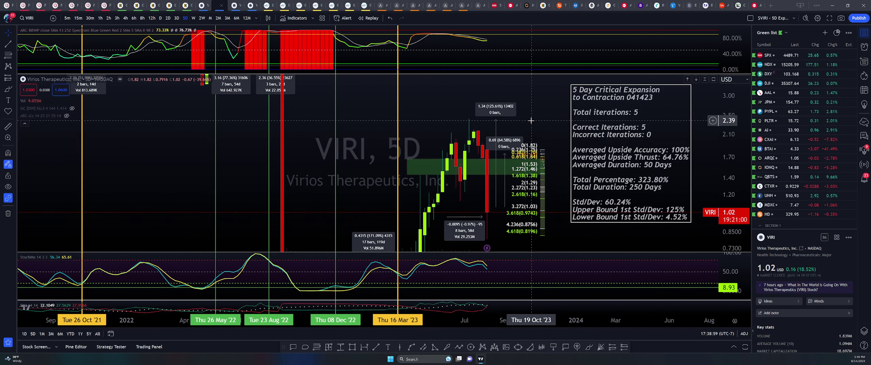
click(496, 123)
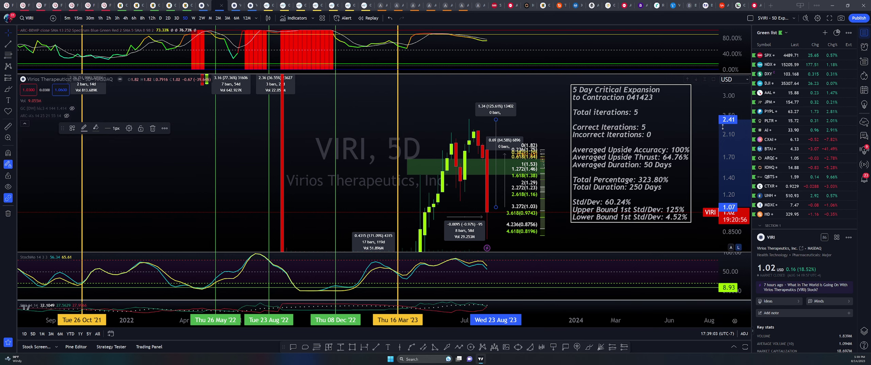
drag(723, 126, 721, 217)
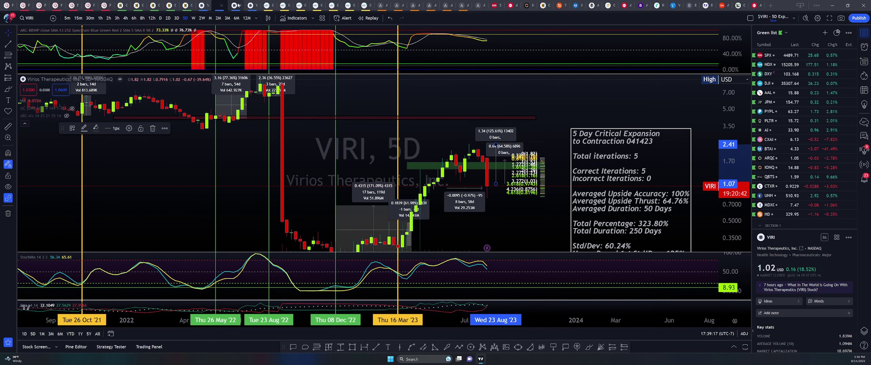
- Switch to the VIRI 4-hour chart and examine the recent candles near the 4.618 Confluence callout
click(236, 7)
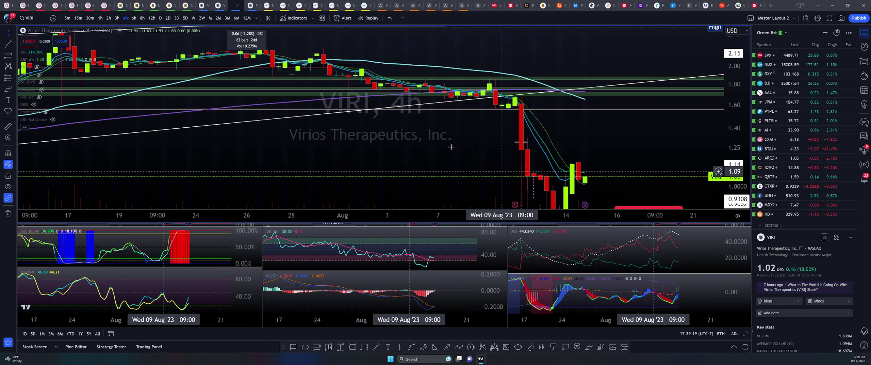
scroll(425, 150, up, 3)
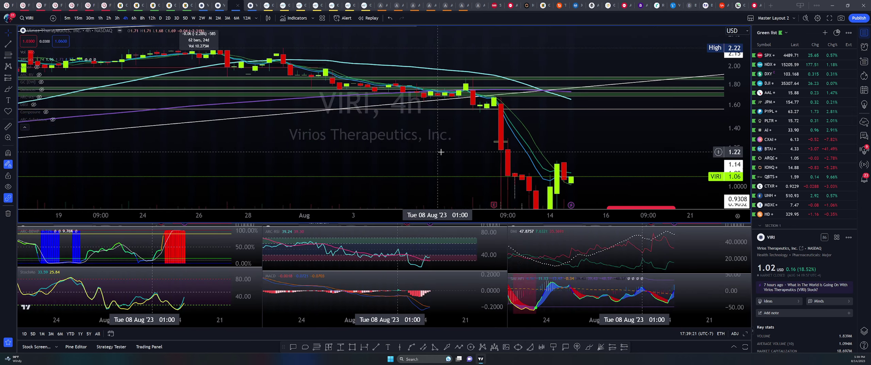
drag(583, 151, 554, 126)
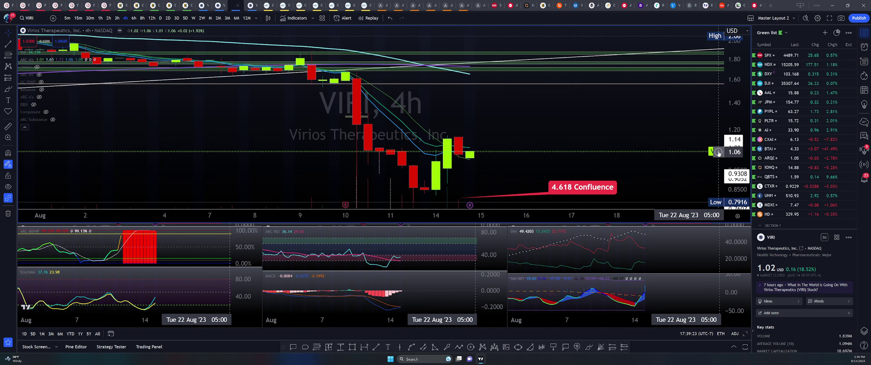
drag(734, 155, 735, 143)
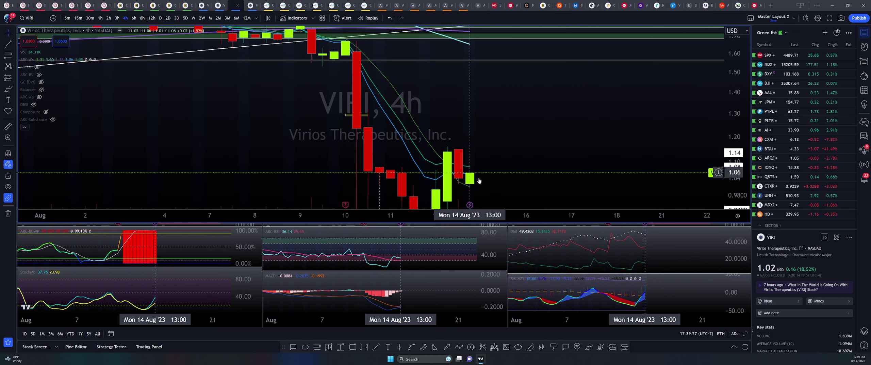
drag(475, 100, 460, 67)
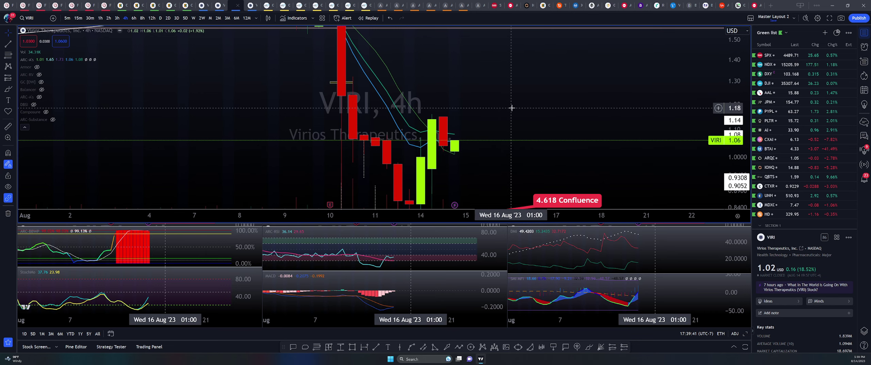
drag(512, 120, 512, 82)
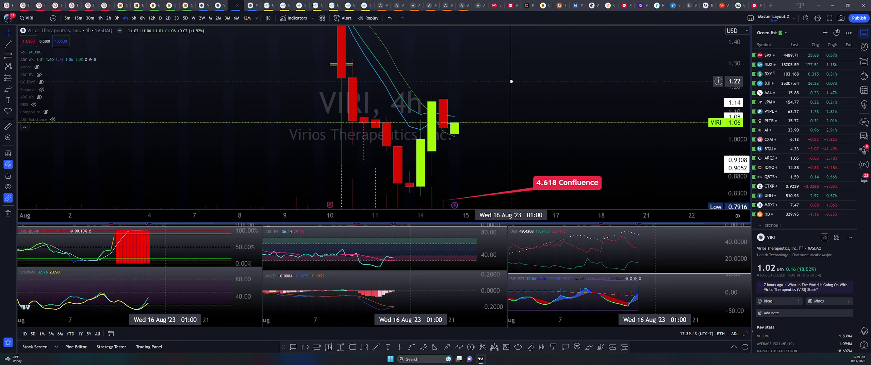
scroll(463, 165, down, 3)
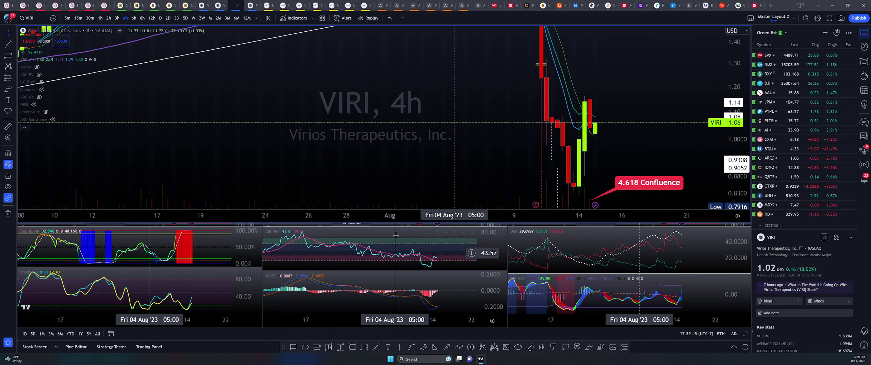
- Enlarge the indicator panes below the 4-hour chart to inspect them, and restore the taller price pane
drag(415, 223, 414, 156)
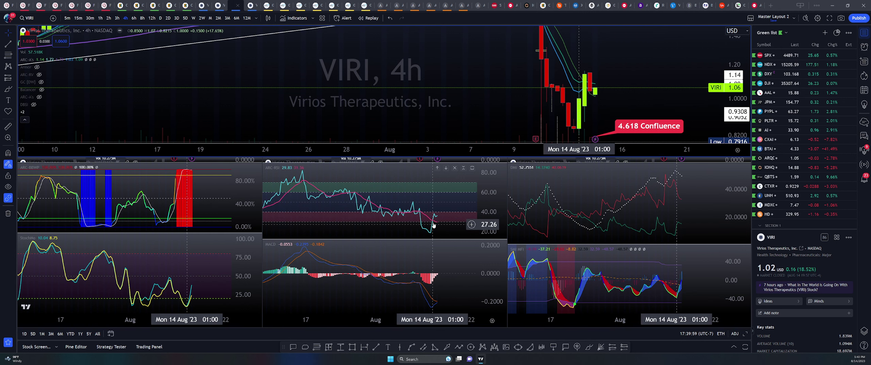
scroll(624, 243, up, 2)
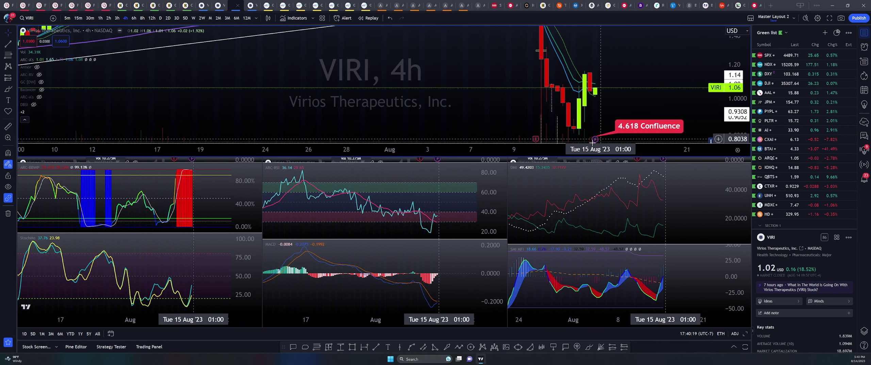
drag(543, 156, 542, 233)
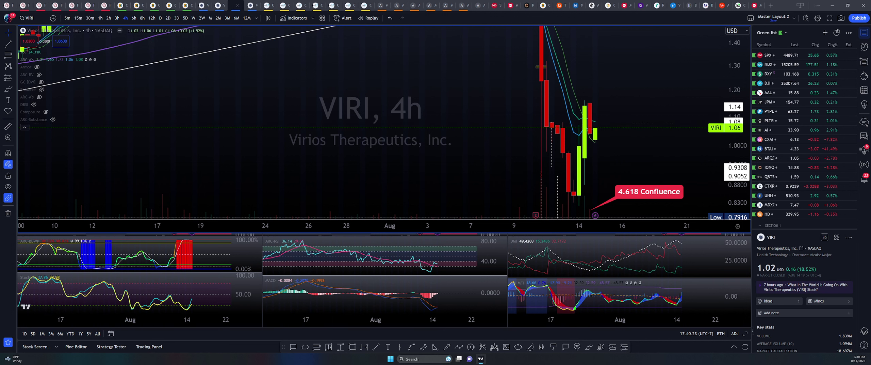
- Compare VIRI on the 3-hour, 2-hour and 30-minute intervals, and return to the 2-hour chart
click(116, 18)
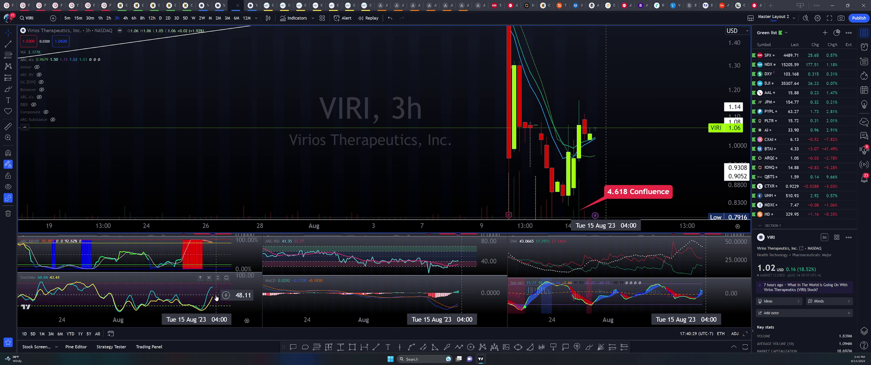
click(108, 18)
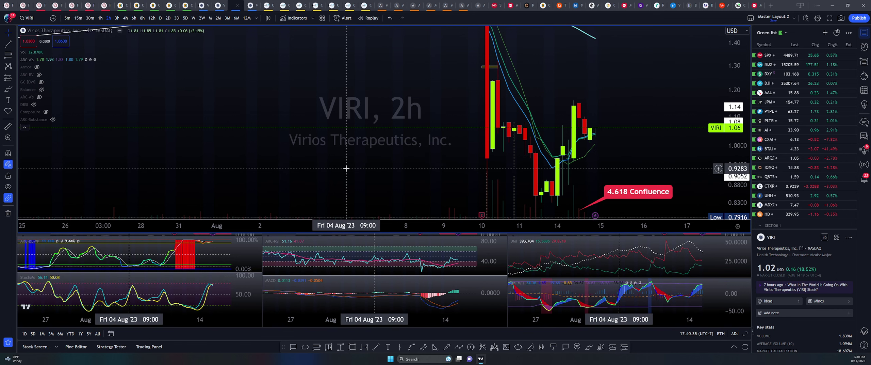
click(91, 18)
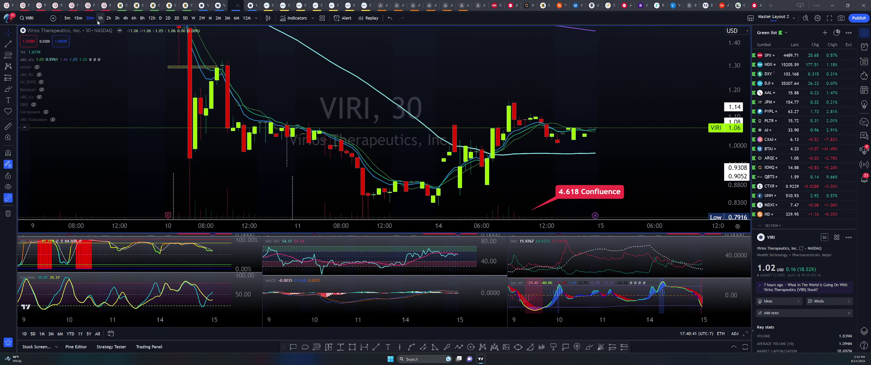
click(108, 18)
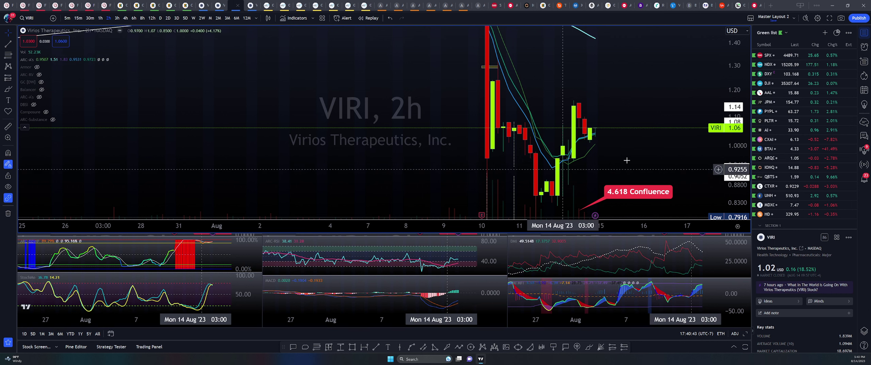
- Draw a rectangle zone from about 1.04 down to 1.03, spanning 9 Aug '23 07:00 to 16 Aug '23 09:00
scroll(578, 157, up, 5)
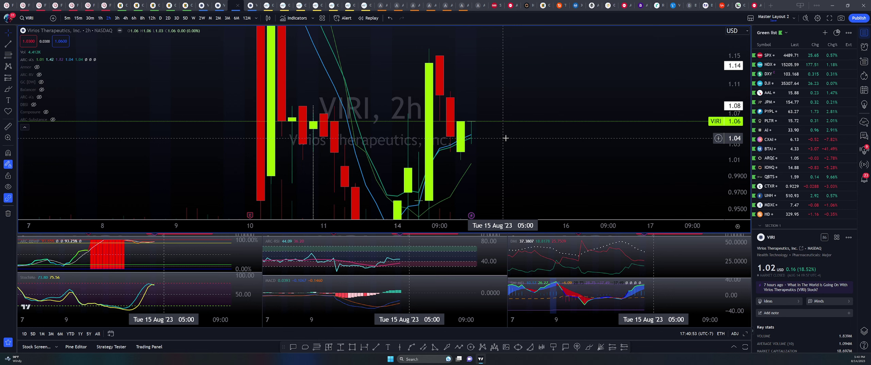
click(353, 347)
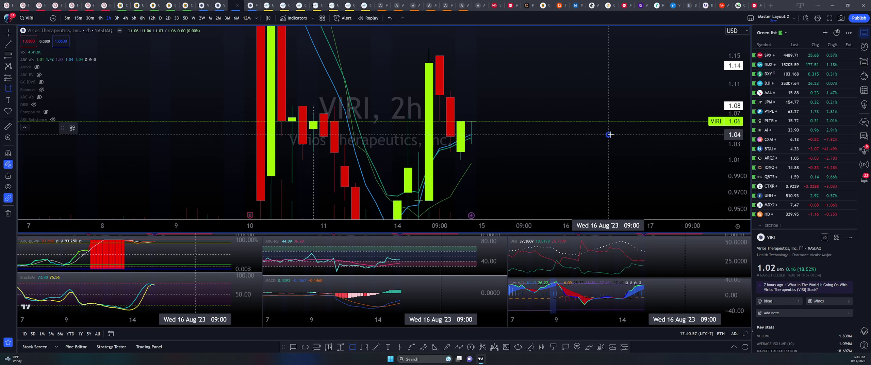
drag(608, 135, 198, 143)
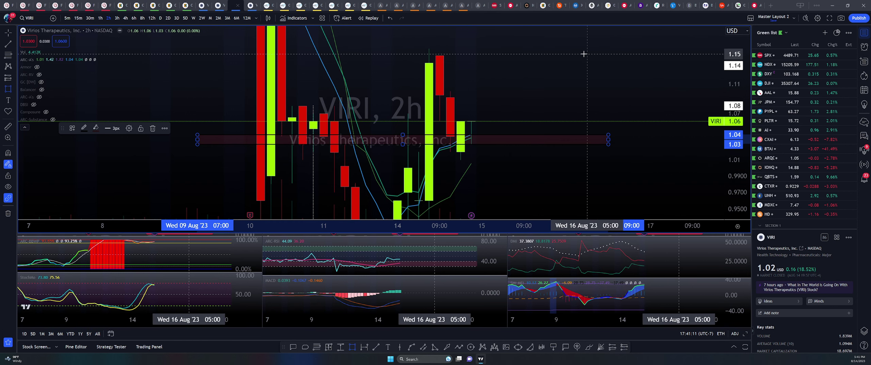
drag(514, 106, 729, 109)
double_click(729, 109)
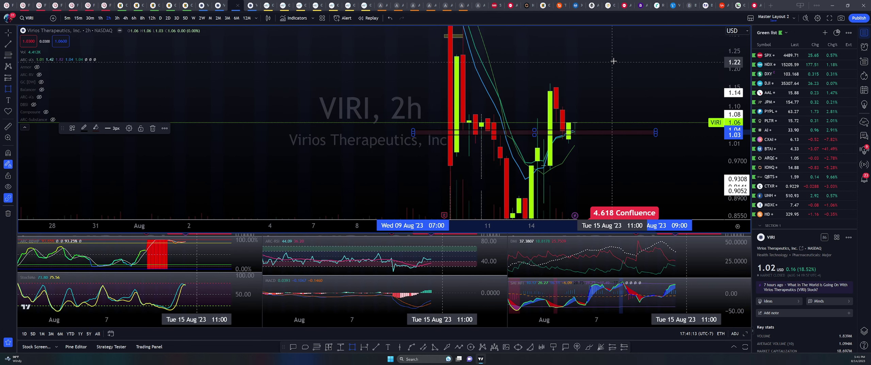
- Connect the Paper Trading account from the broker list and collapse the trading panel to restore the full chart
click(422, 143)
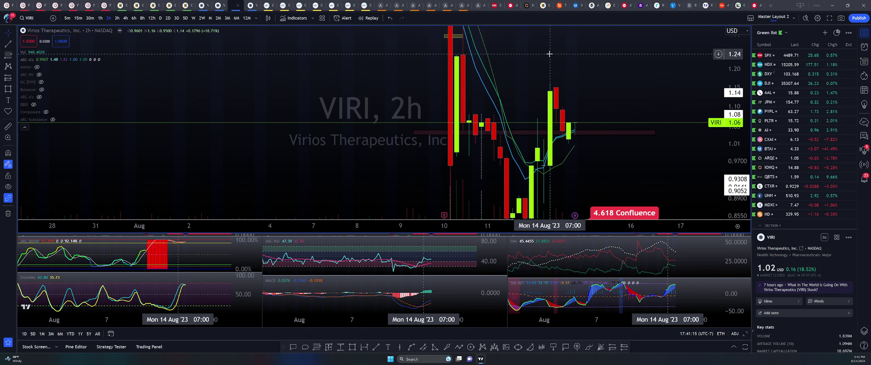
scroll(421, 136, up, 3)
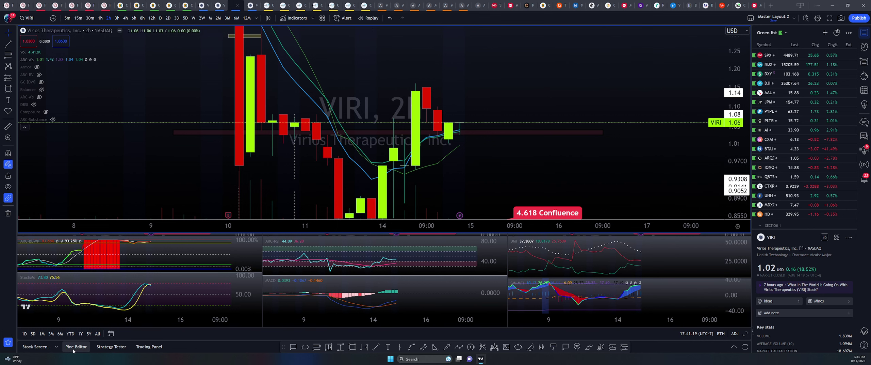
click(149, 346)
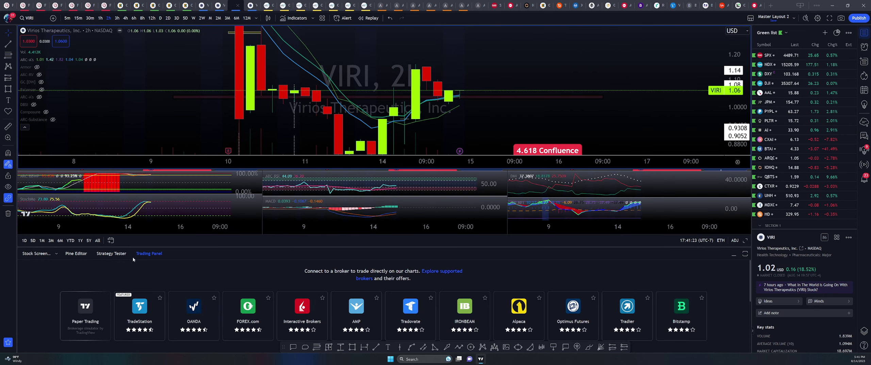
click(86, 329)
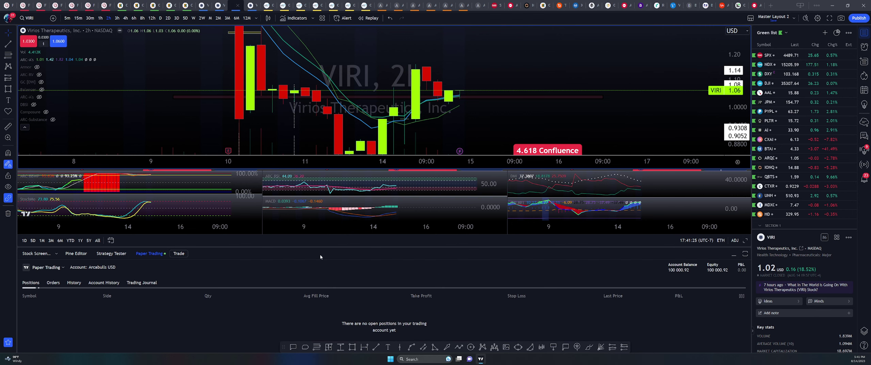
double_click(431, 248)
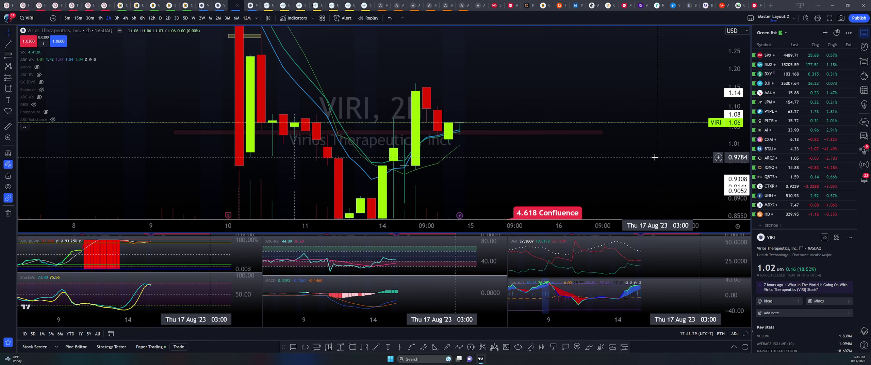
- Inspect the red 1.04 to 1.03 zone against the latest candles on the 2-hour chart
click(485, 133)
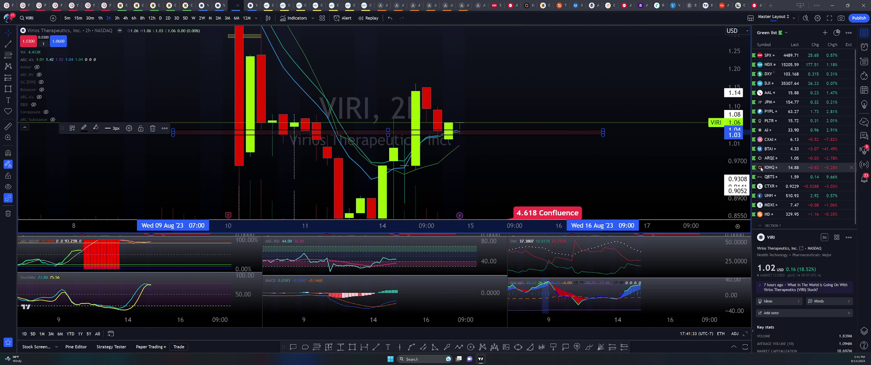
drag(491, 175, 510, 197)
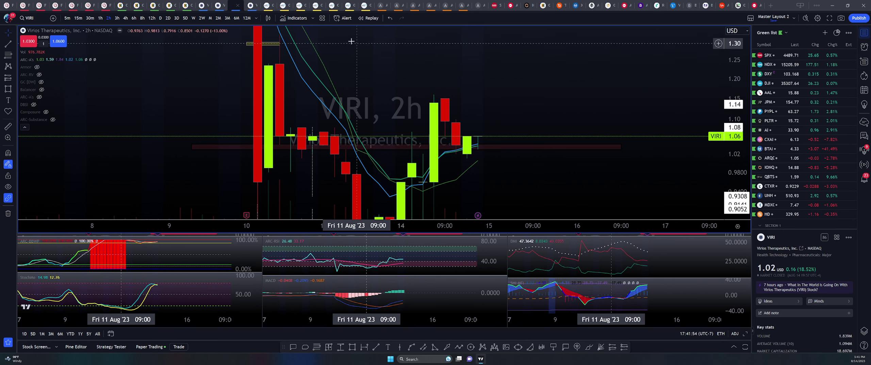
- Switch to the VIRI multi-timeframe RSI layout and examine the 30-minute, 2-hour, 4-hour and 12-hour panes
click(249, 6)
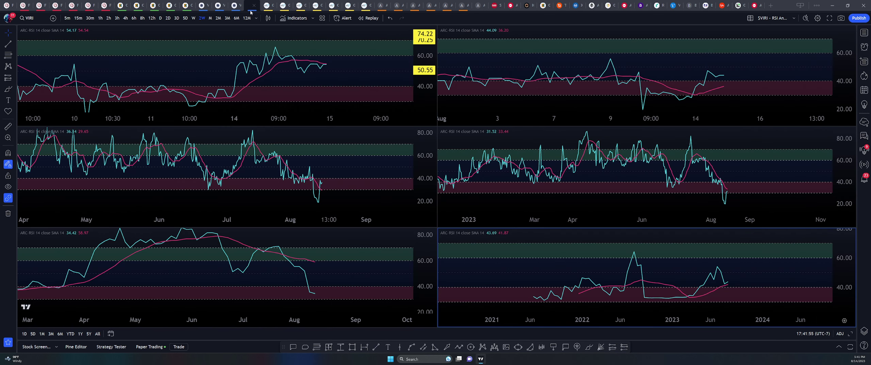
click(343, 94)
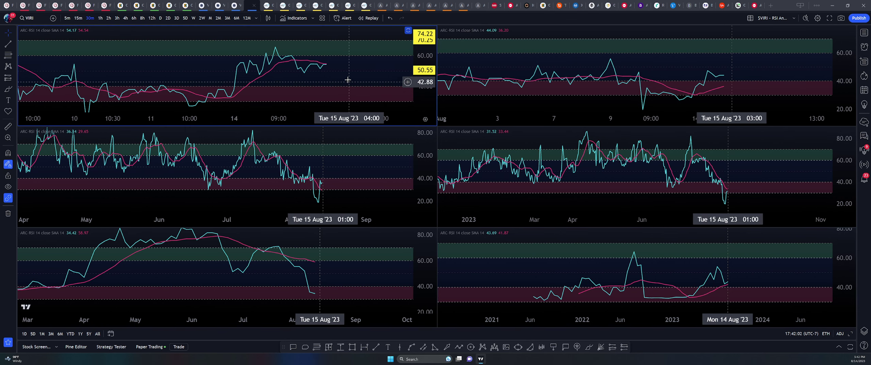
click(735, 73)
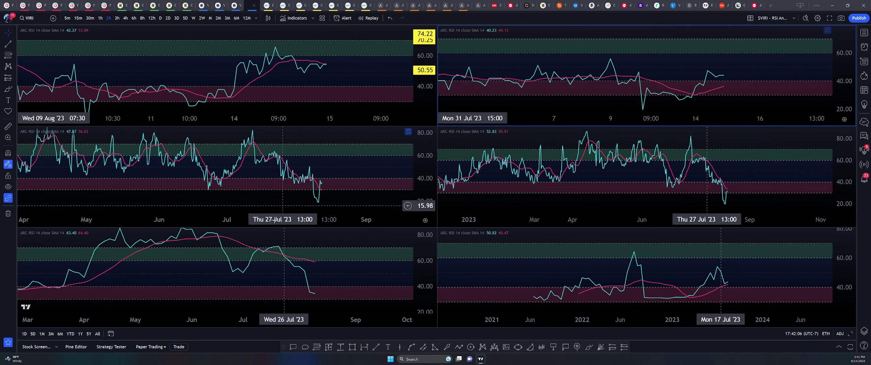
click(270, 177)
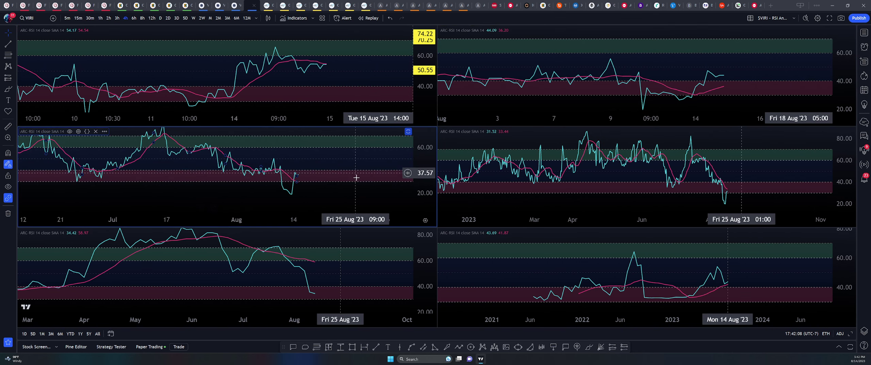
click(304, 174)
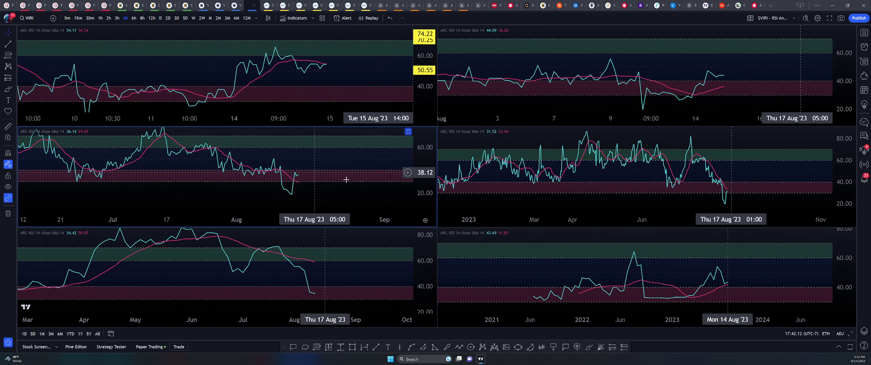
click(674, 175)
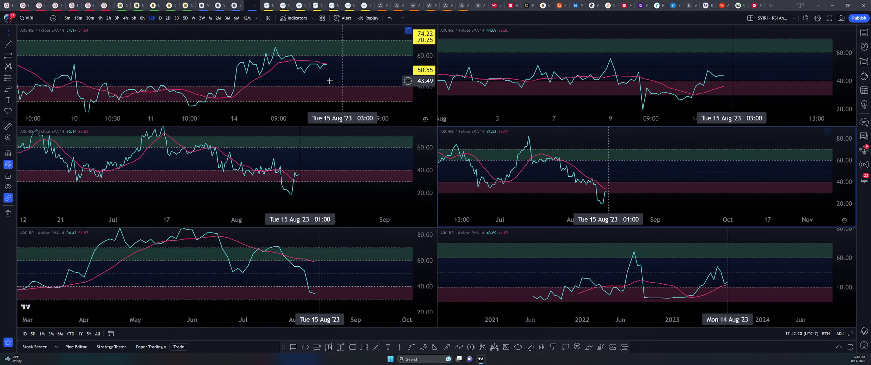
- Switch to the VIRI 2-day chart and examine the yellow price zones, especially the lowest one from 1.12 to 1.02, against the candles
click(232, 6)
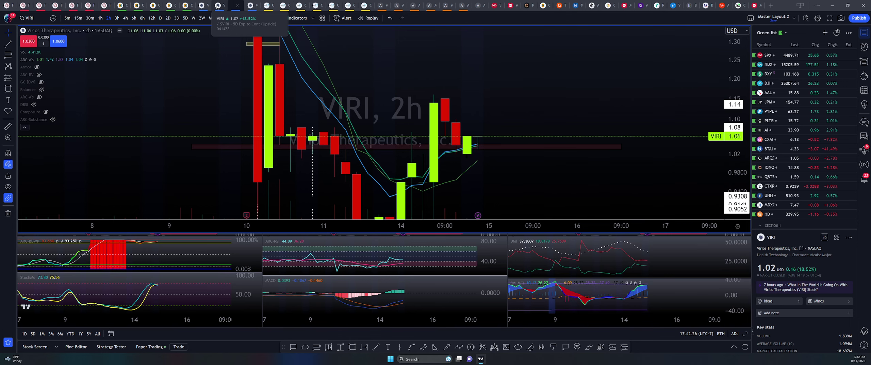
click(217, 6)
click(203, 6)
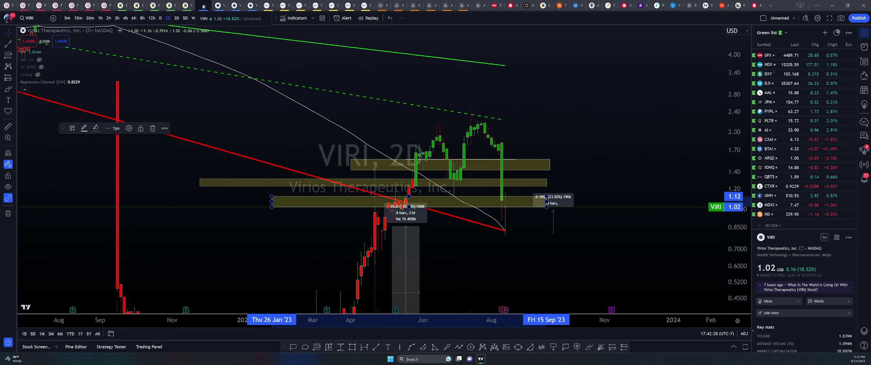
scroll(465, 268, up, 4)
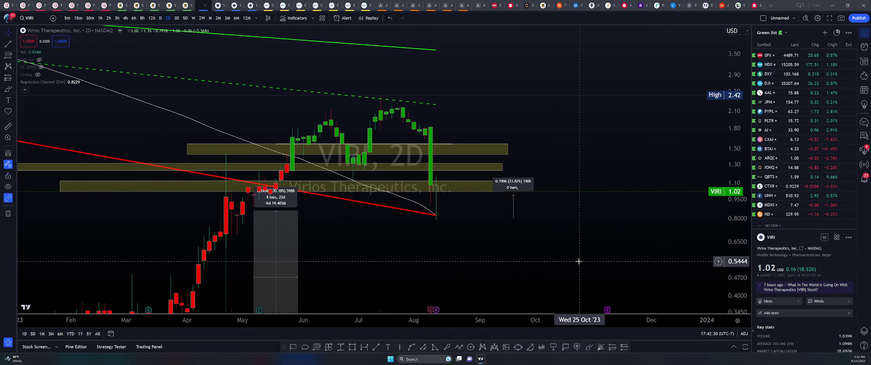
drag(736, 201, 736, 184)
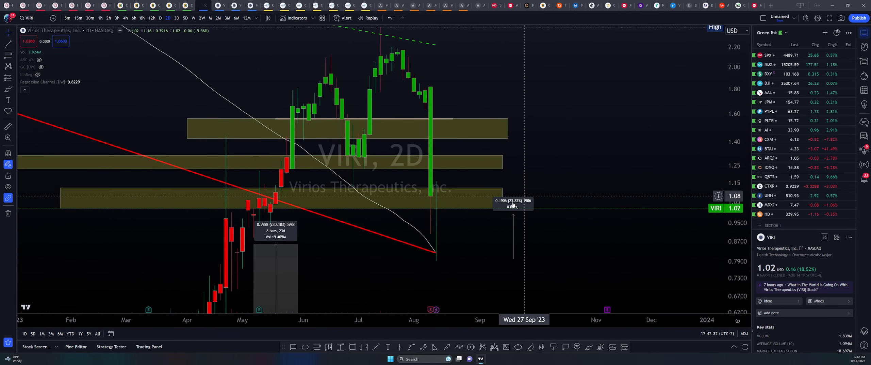
click(451, 211)
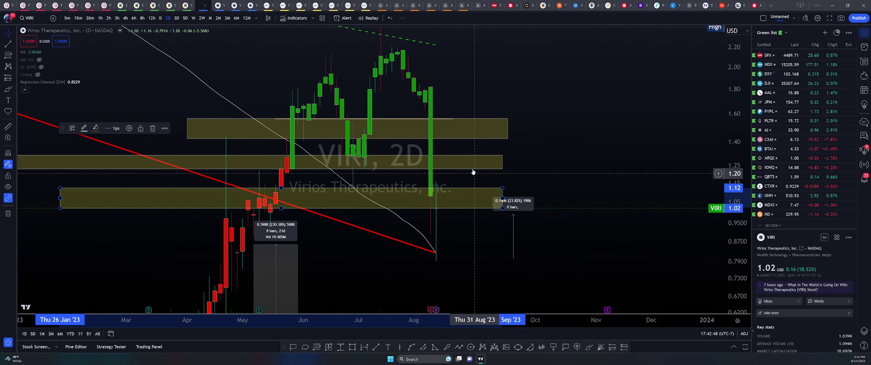
scroll(472, 167, down, 4)
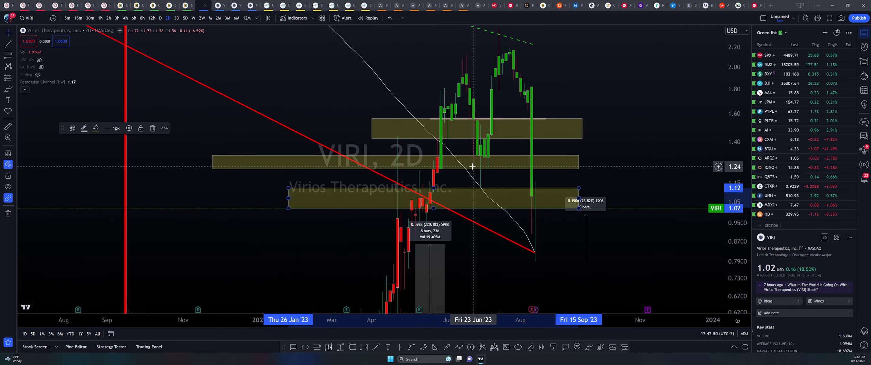
drag(736, 67, 664, 230)
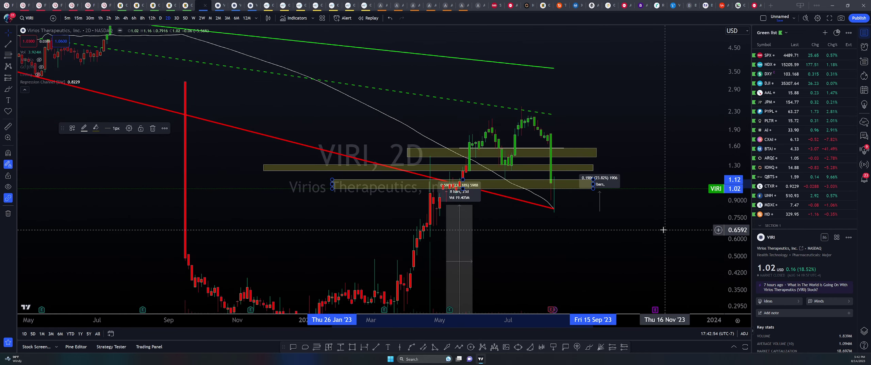